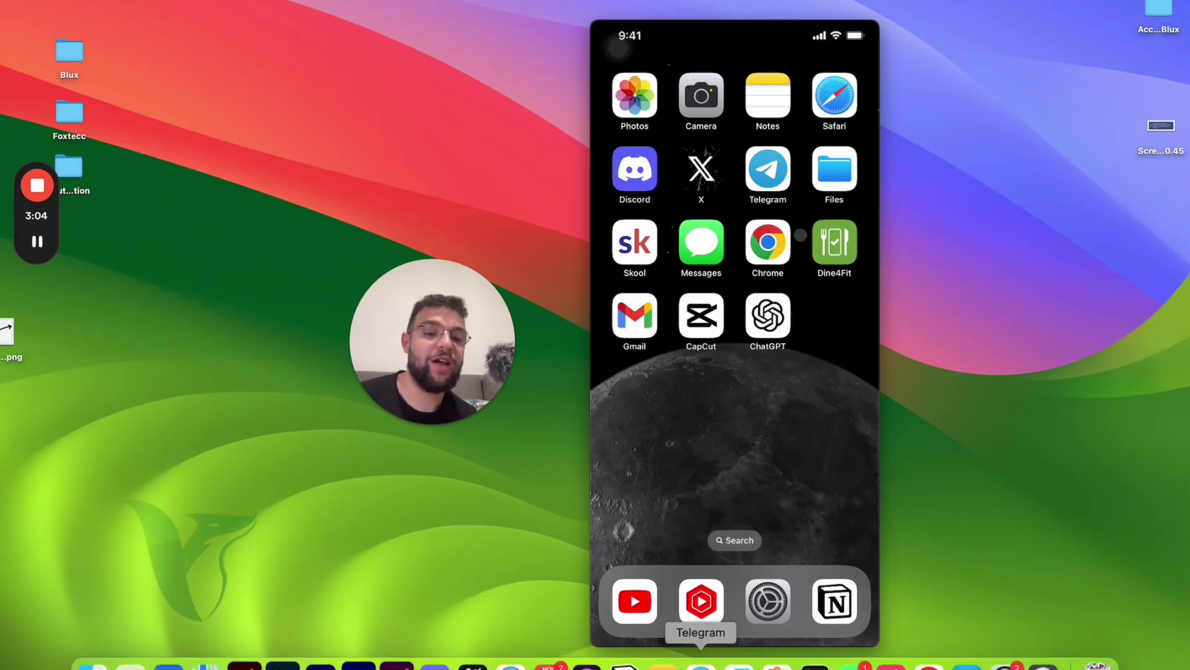
- In Safari's Skool classroom, open the iPhone Apps Explained course, then its Community feed
left_click(510, 665)
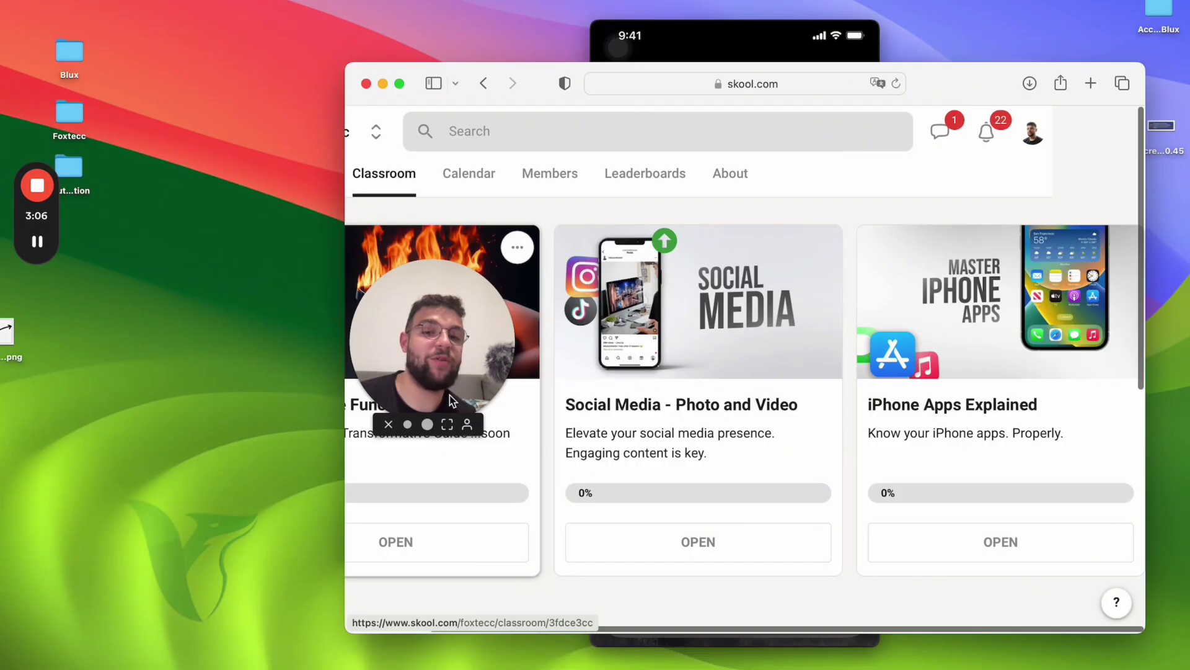
left_click_drag(456, 362, 303, 354)
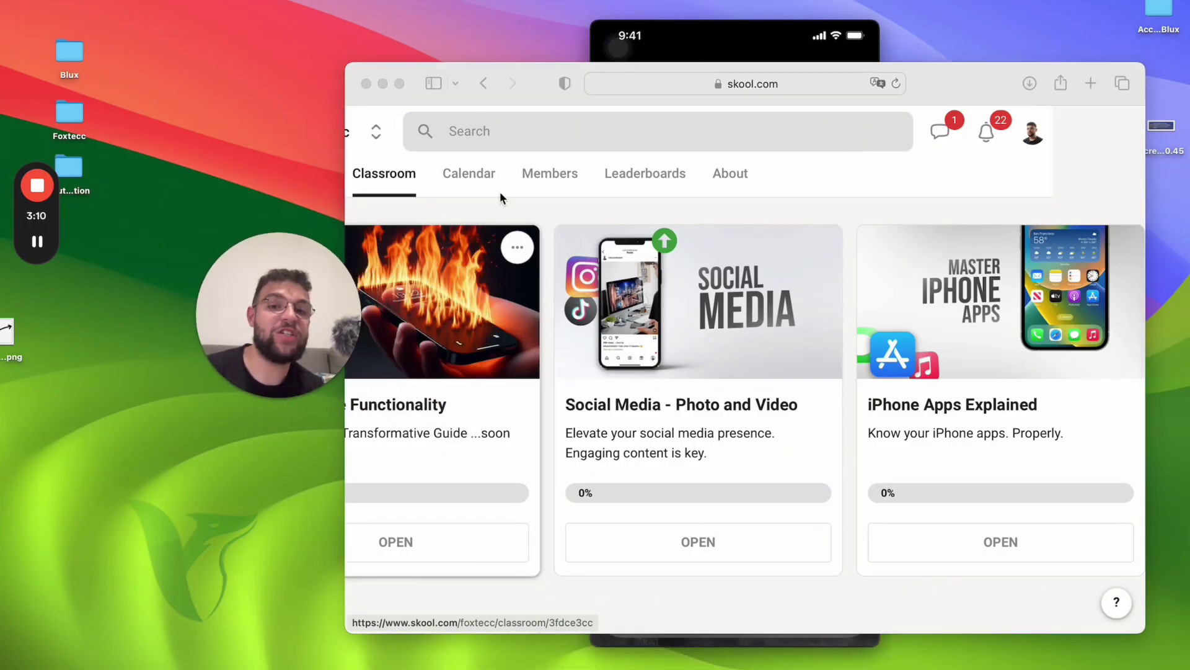
scroll(502, 196, "left", 3)
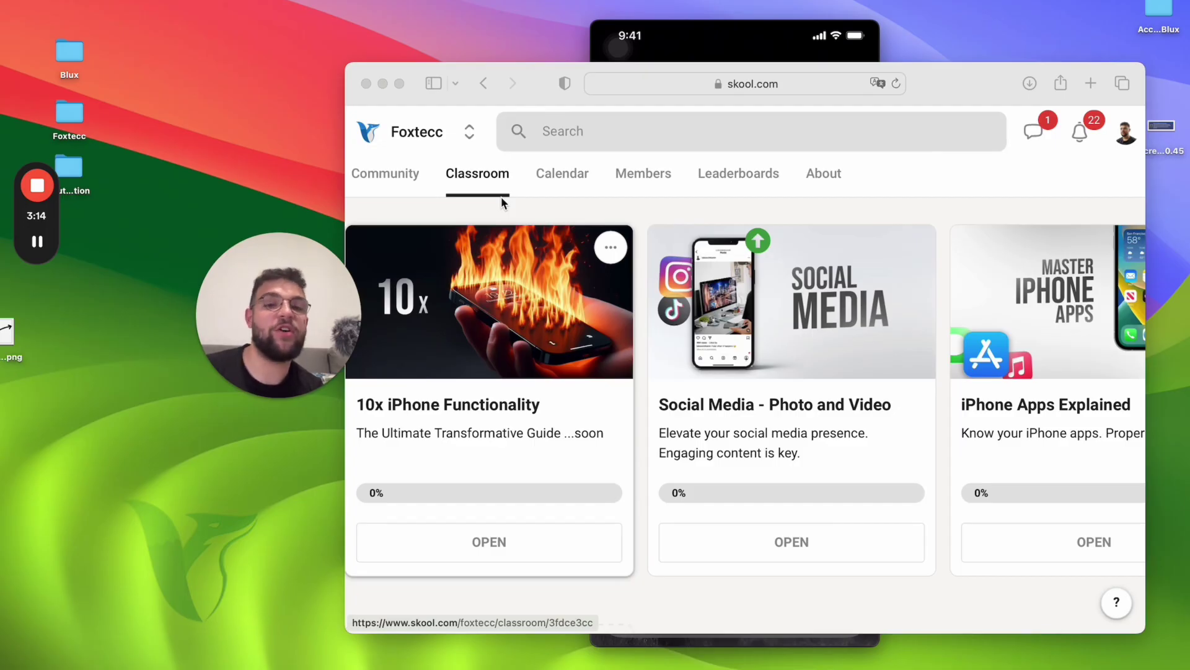
scroll(689, 393, "right", 3)
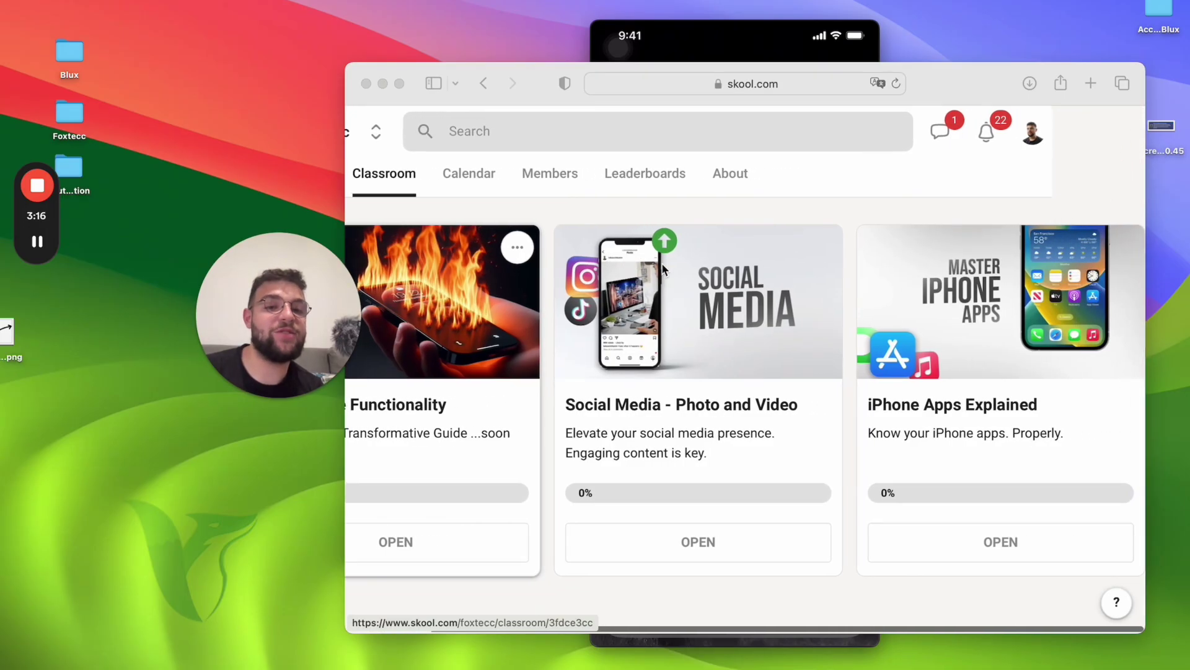
mouse_move(1000, 400)
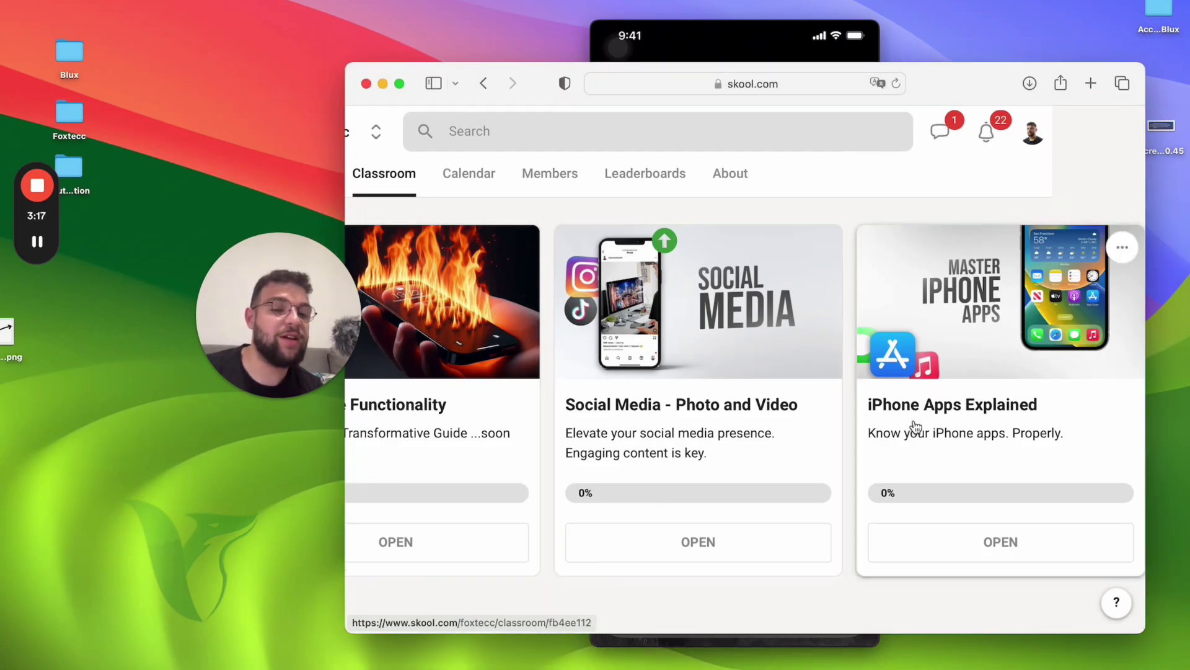
left_click(914, 426)
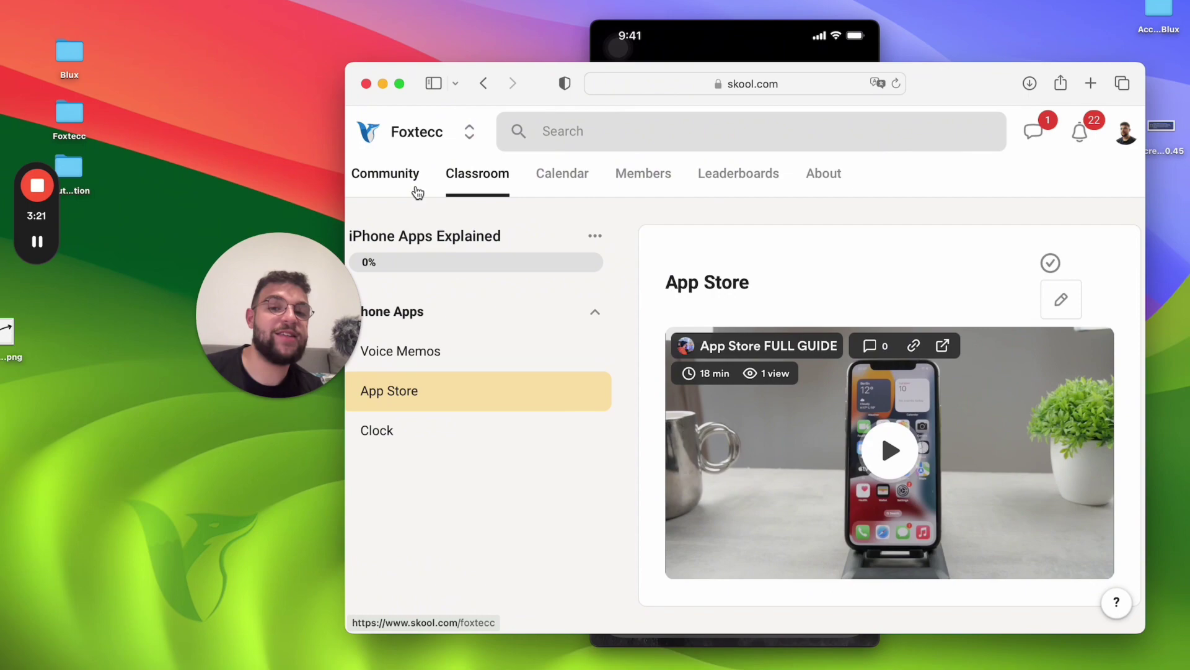
left_click(416, 186)
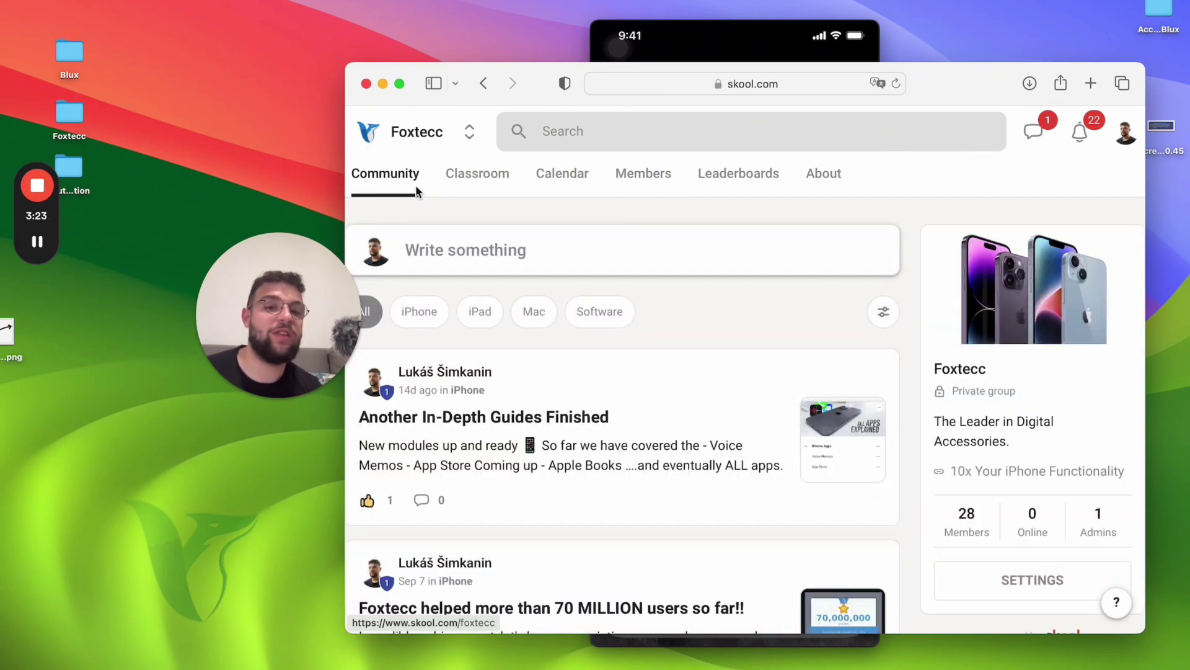
- Minimize the Safari window to the Dock, leaving the mirrored iPhone home screen visible
left_click(382, 84)
left_click_drag(310, 270, 456, 287)
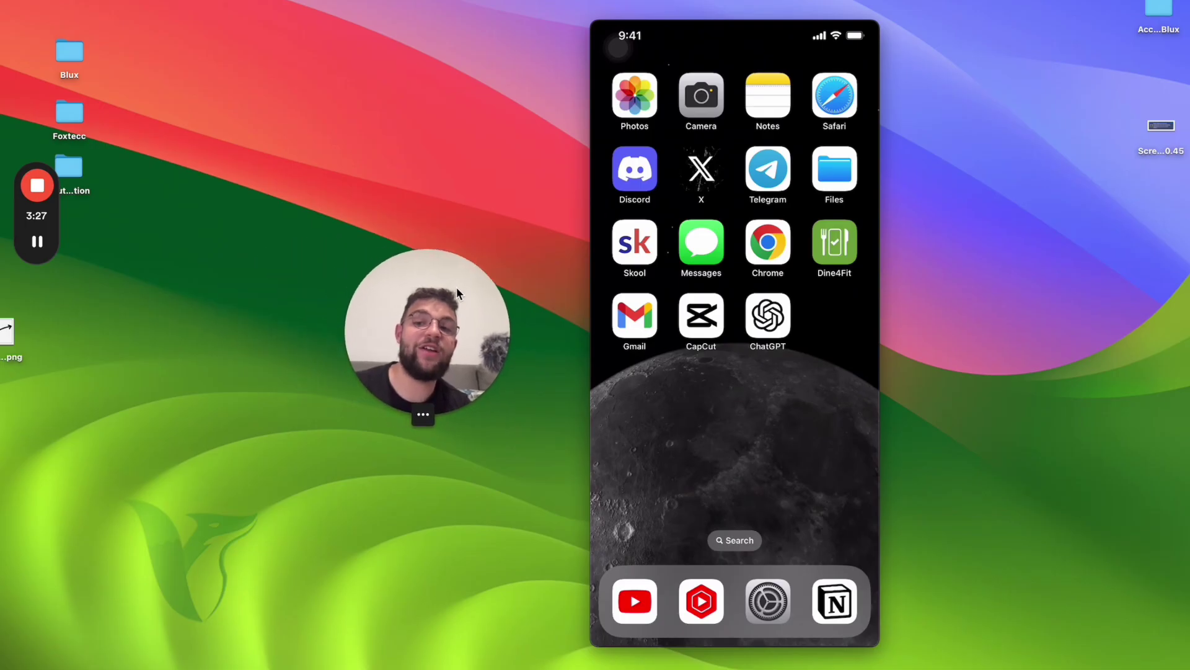